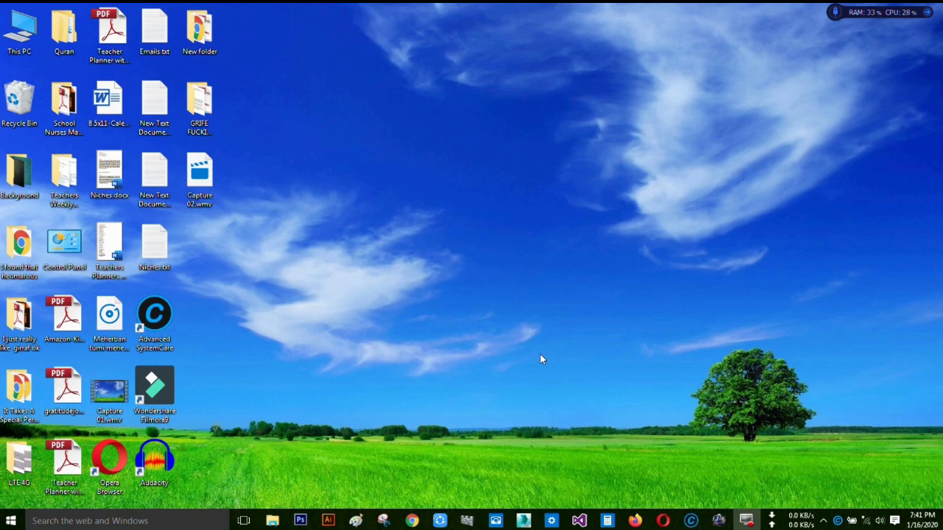
- Refresh the desktop and run Setup.exe from the CD Drive (H:) AutoPlay prompt
right_click(486, 167)
click(535, 236)
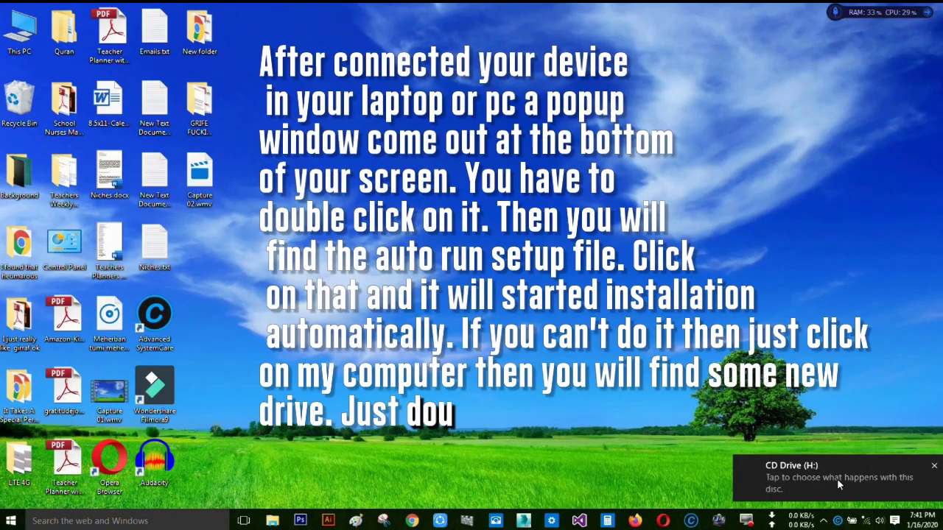
click(816, 475)
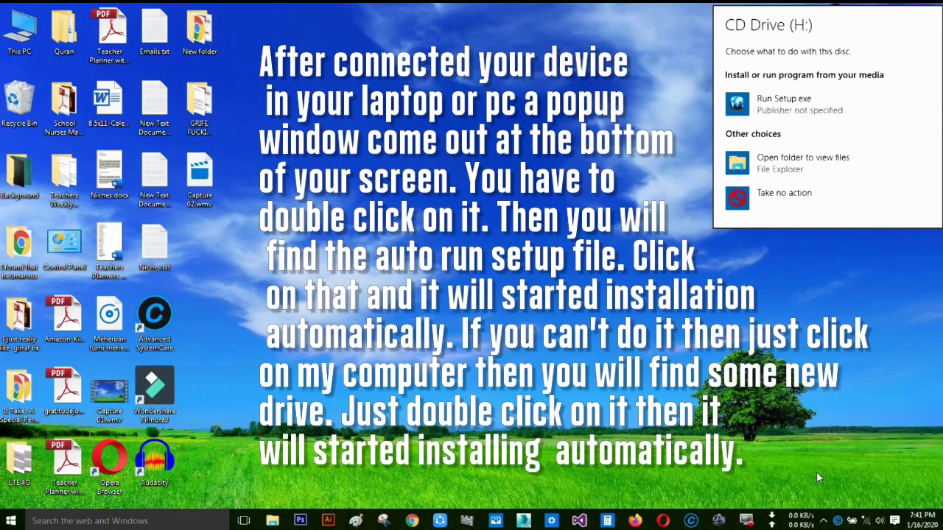
click(766, 109)
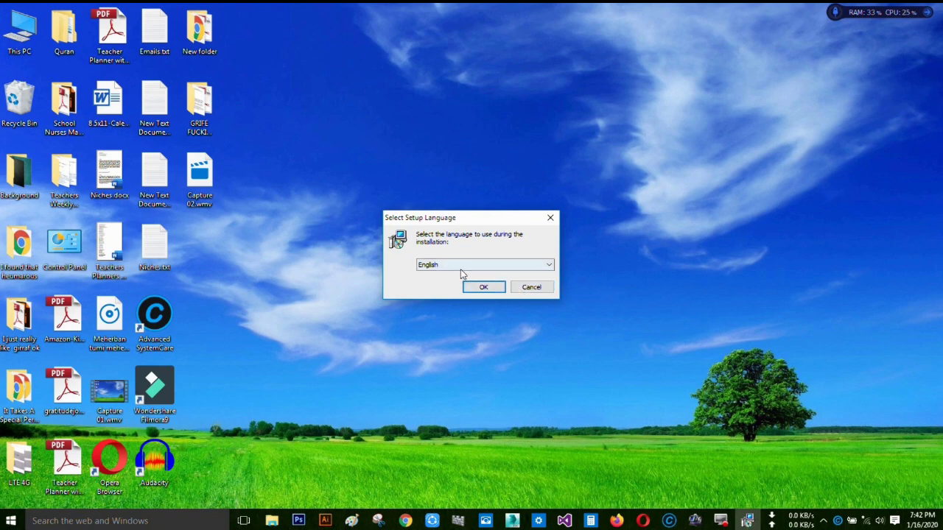
- Install the modem software in English with the default location and 4G LTE Modem shortcut folder
click(462, 267)
click(463, 274)
click(485, 288)
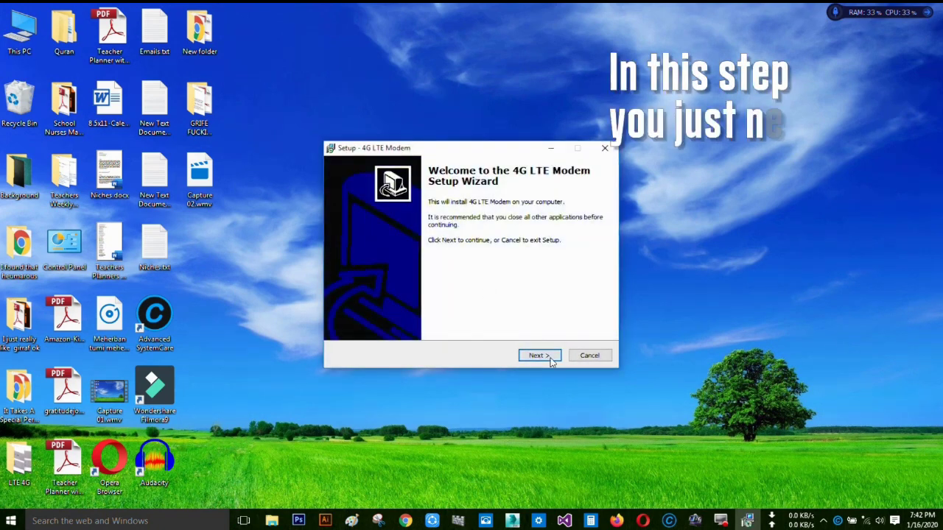
click(539, 355)
click(545, 357)
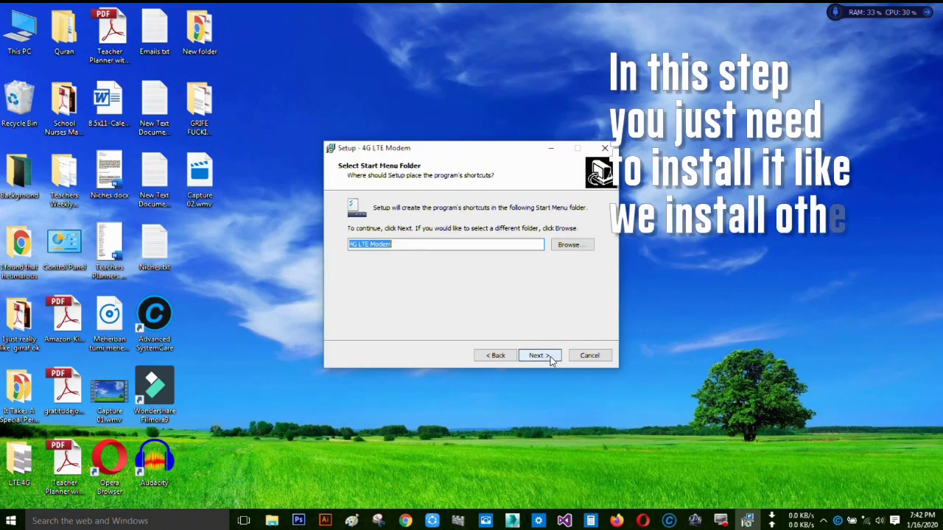
click(550, 357)
click(550, 358)
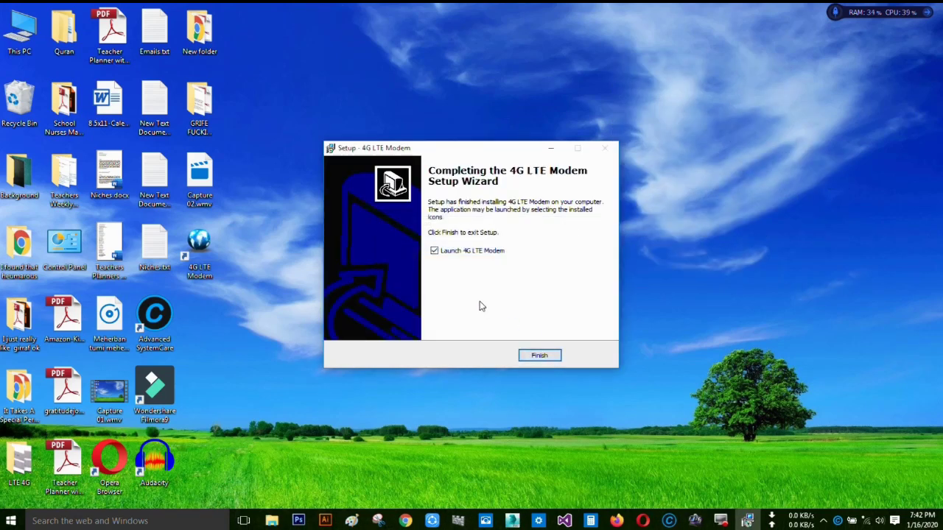
- Finish setup, dismiss the startup warning, and confirm the laptop is on 4G UFI_4A9 Wi-Fi
click(540, 355)
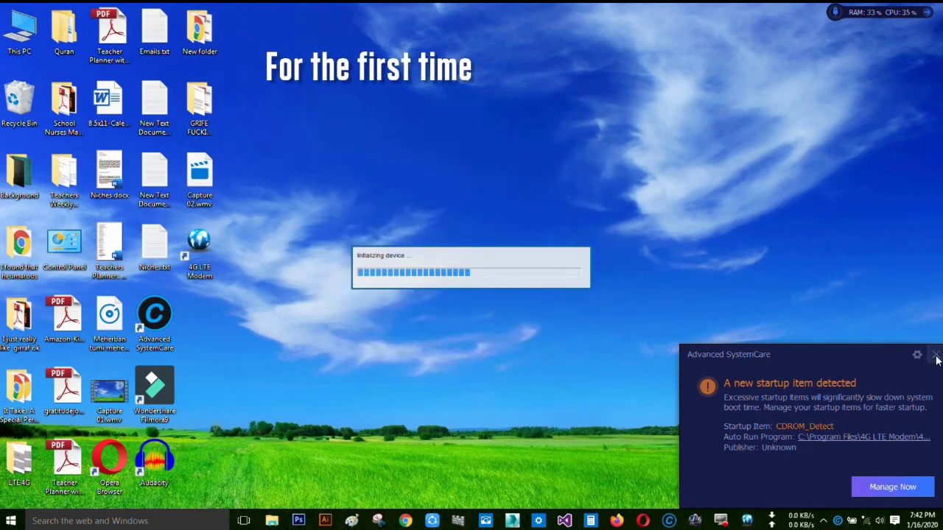
click(936, 355)
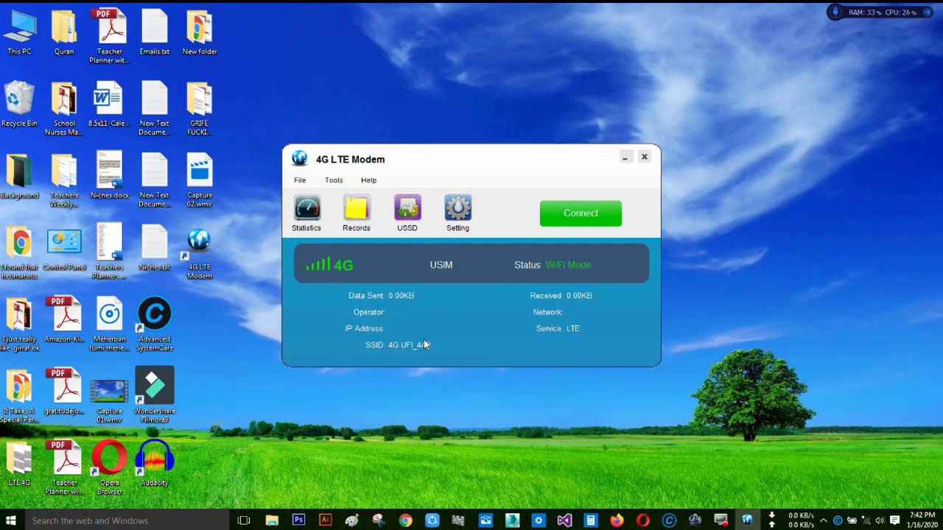
click(560, 265)
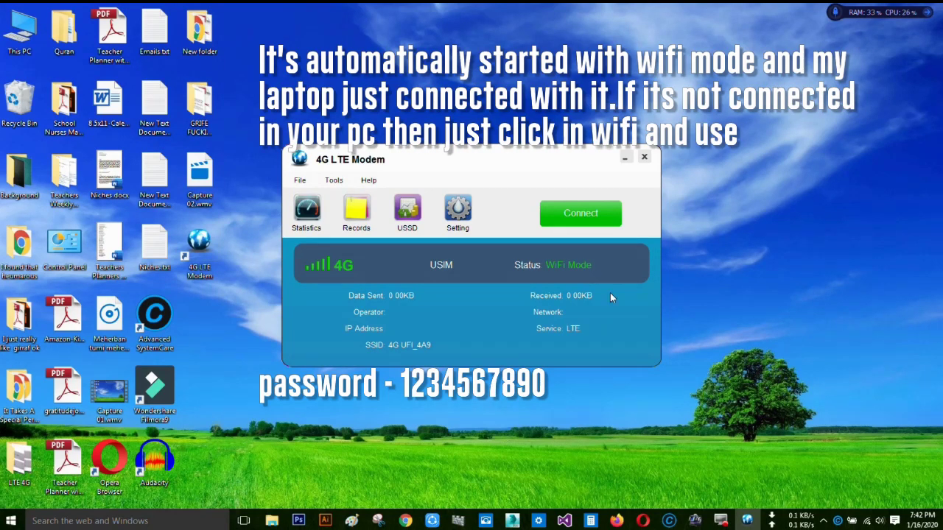
click(869, 521)
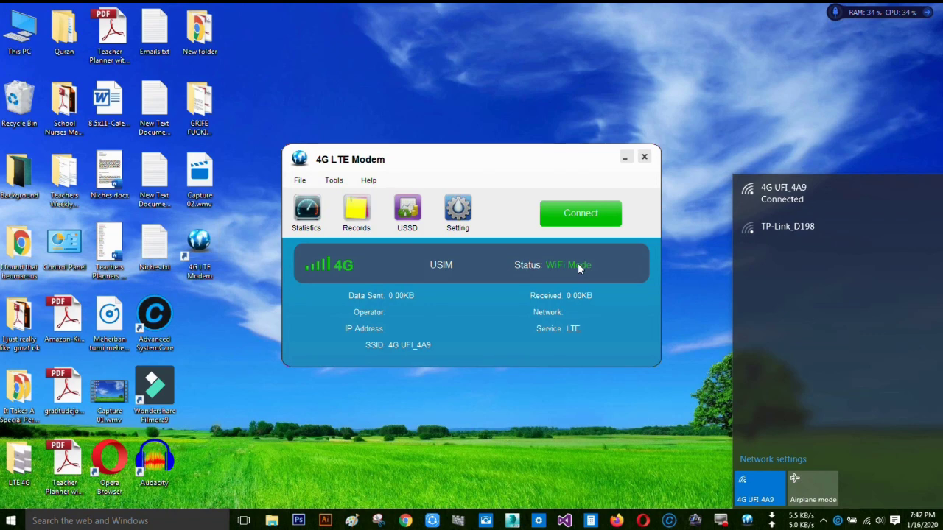
click(703, 129)
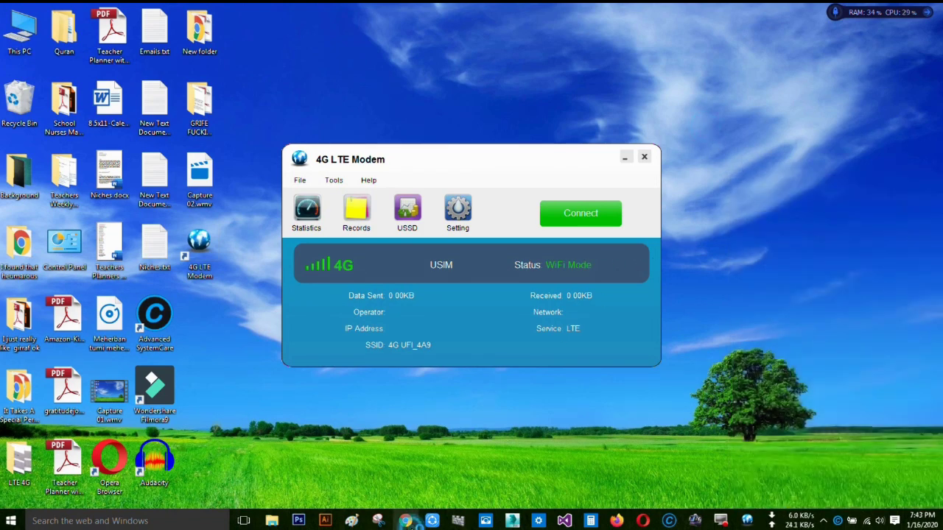
- Load YouTube in Chrome, scroll through the home feed, then close the browser
click(404, 519)
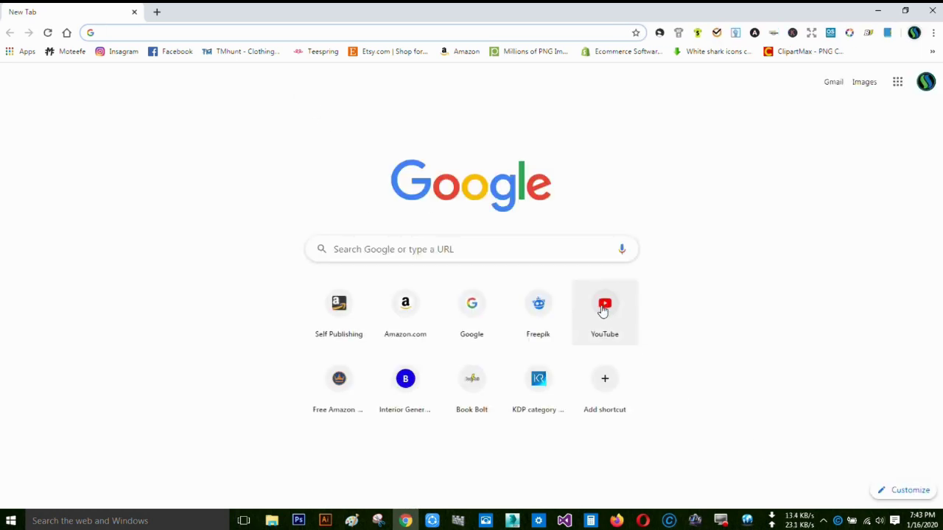
click(602, 310)
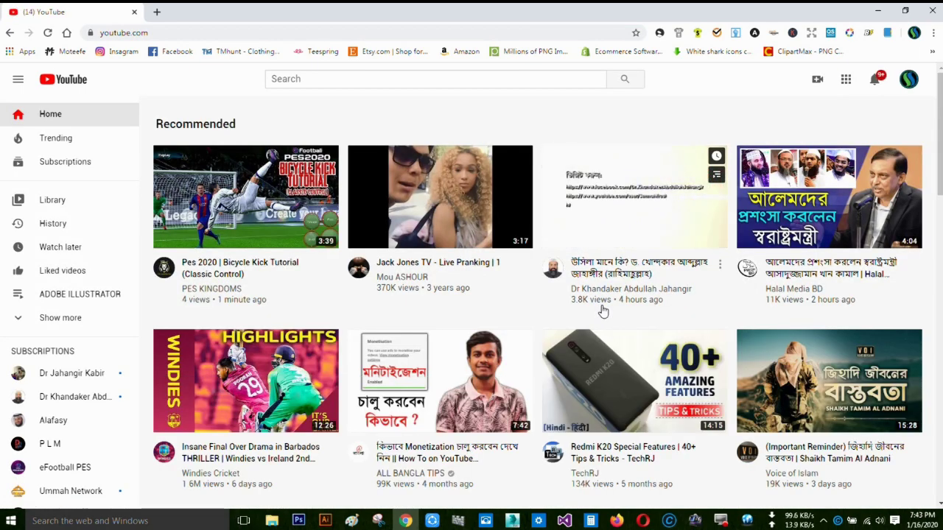
scroll(602, 310, down, 3)
scroll(602, 316, down, 8)
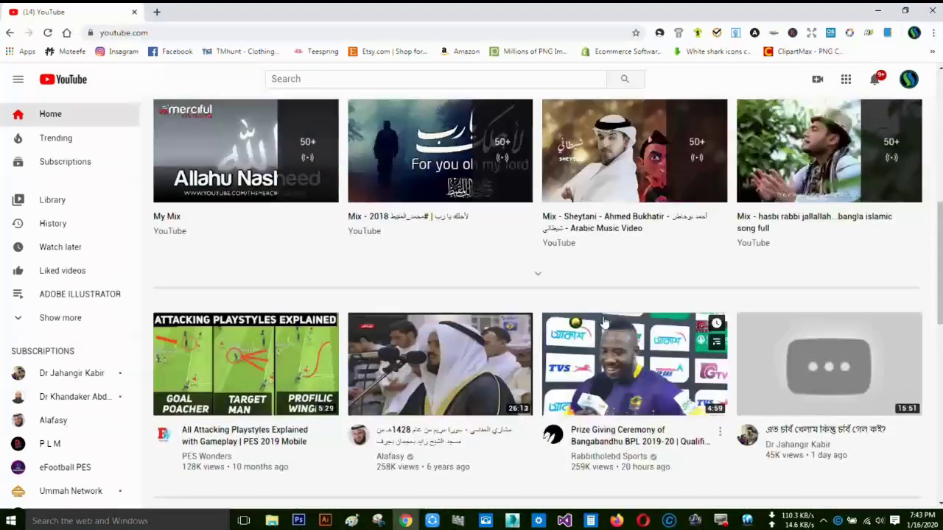
scroll(603, 326, down, 1)
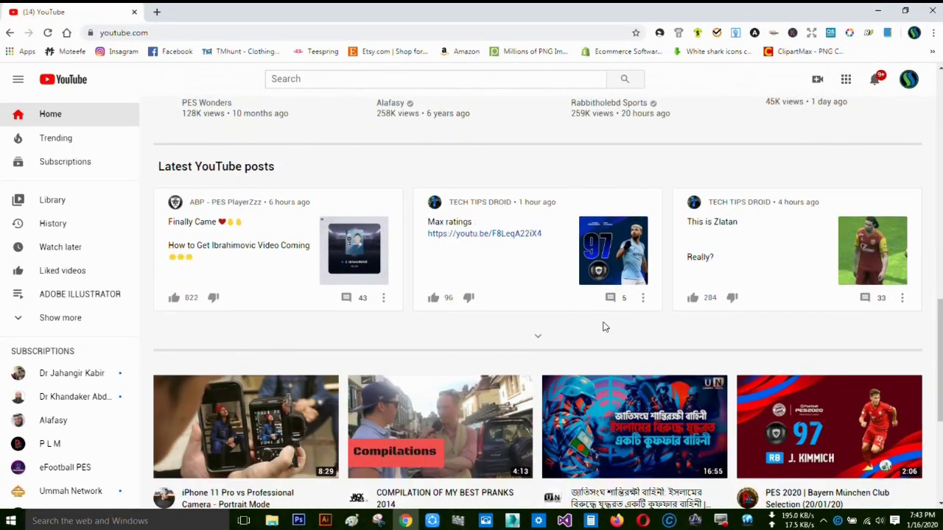
scroll(602, 326, down, 5)
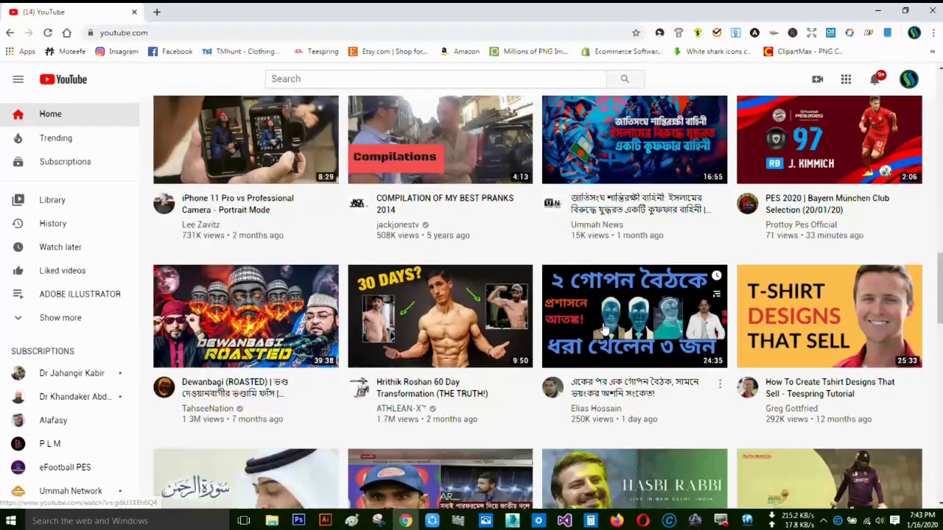
scroll(602, 326, down, 3)
scroll(603, 324, up, 20)
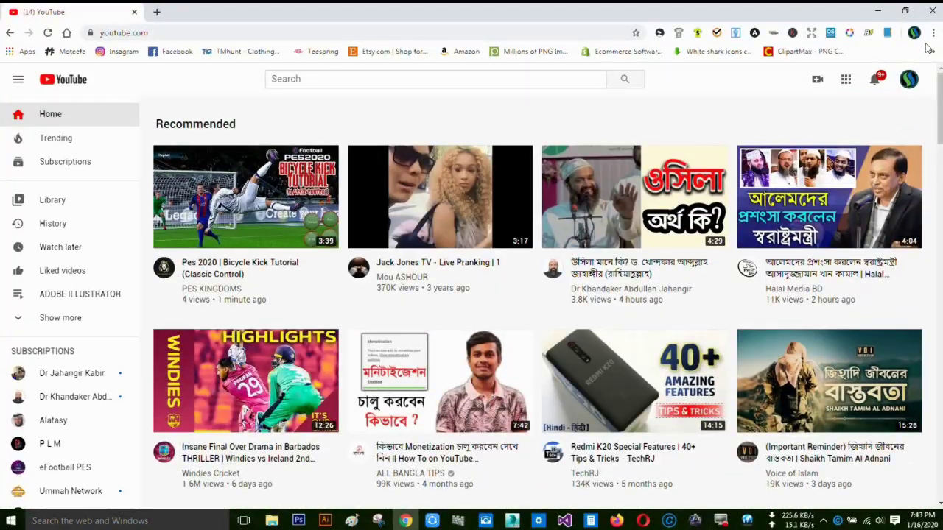
click(933, 11)
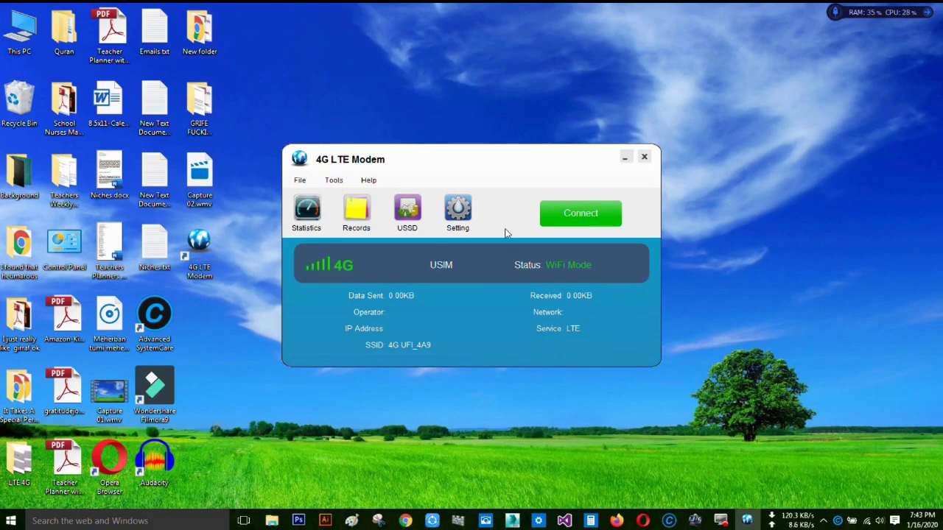
click(307, 213)
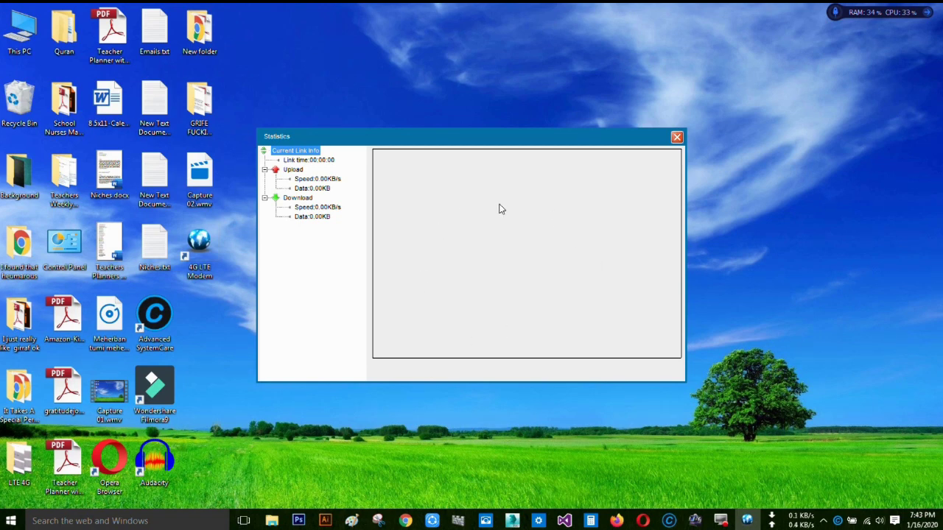
click(677, 138)
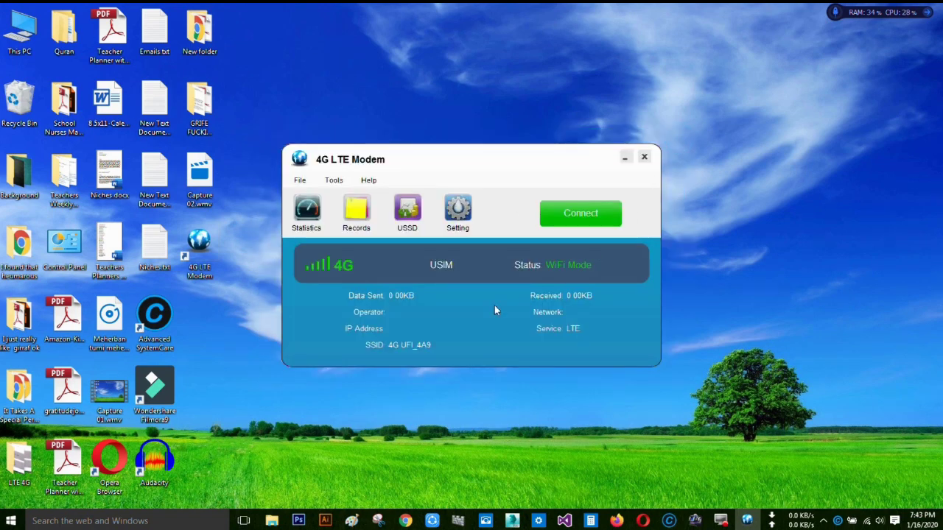
- Set the work mode on the Mode tab to Dongle Mode and apply it
click(458, 212)
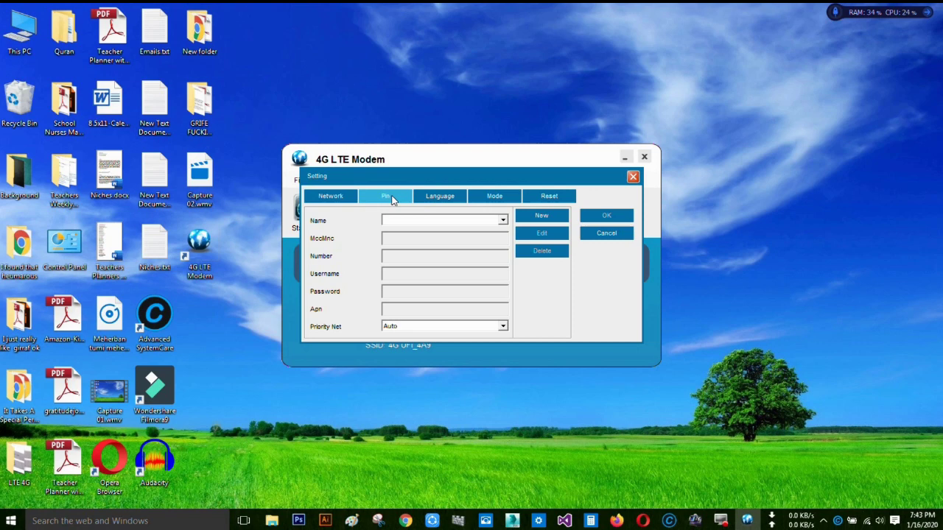
click(495, 198)
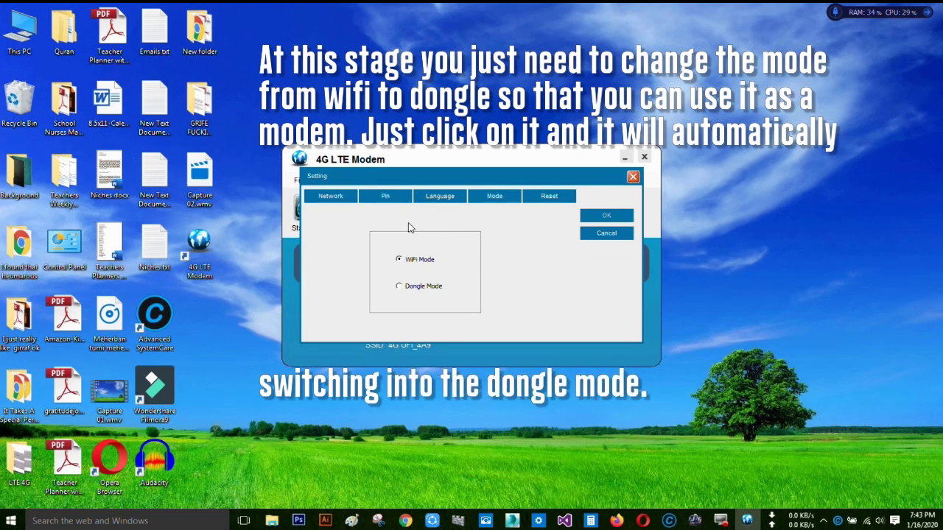
click(414, 288)
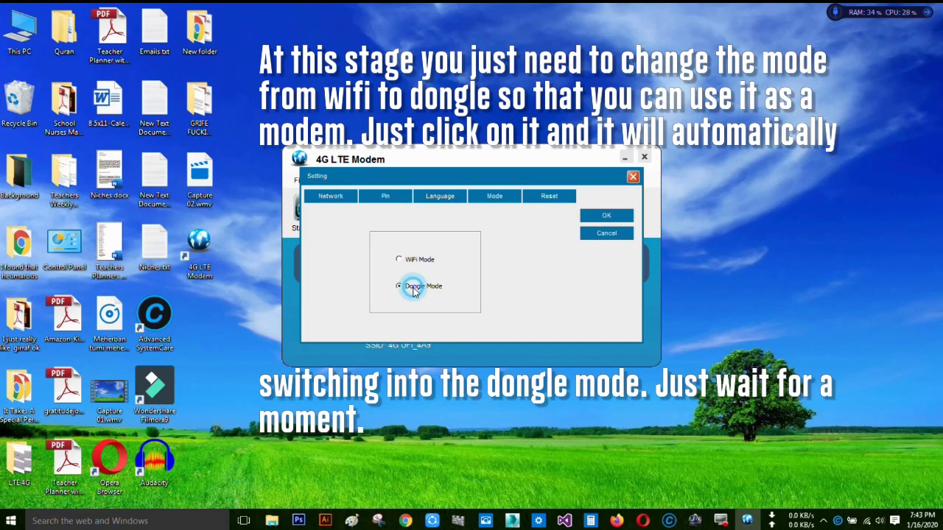
click(606, 216)
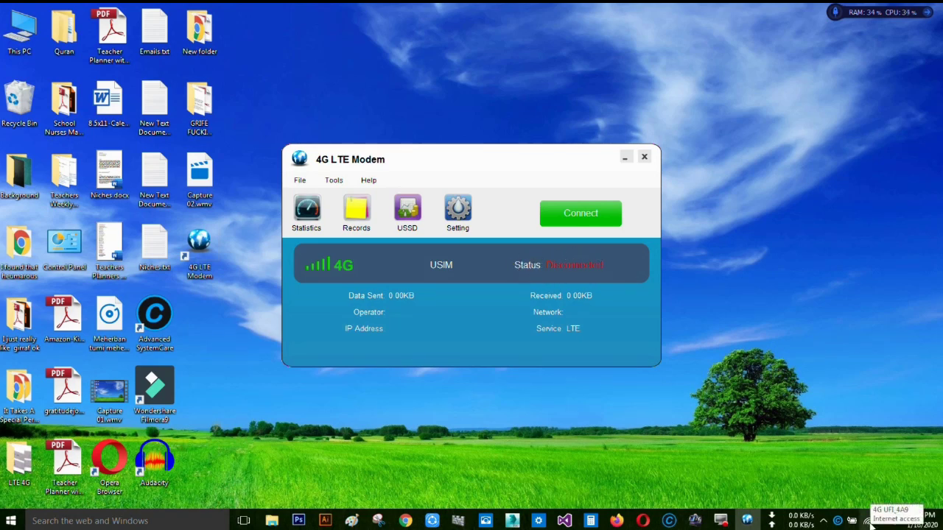
- Refresh the desktop, check the Wi-Fi list, then connect the modem over LTE
right_click(741, 205)
click(769, 273)
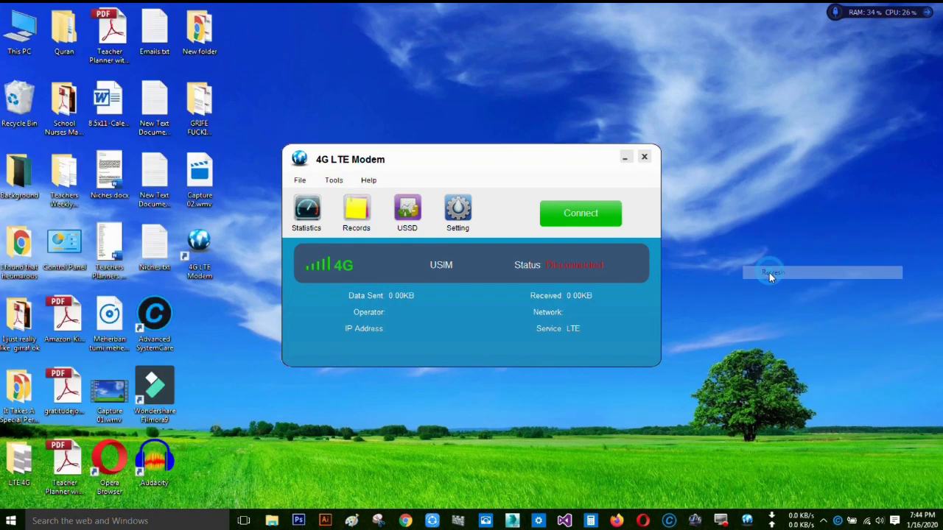
click(866, 521)
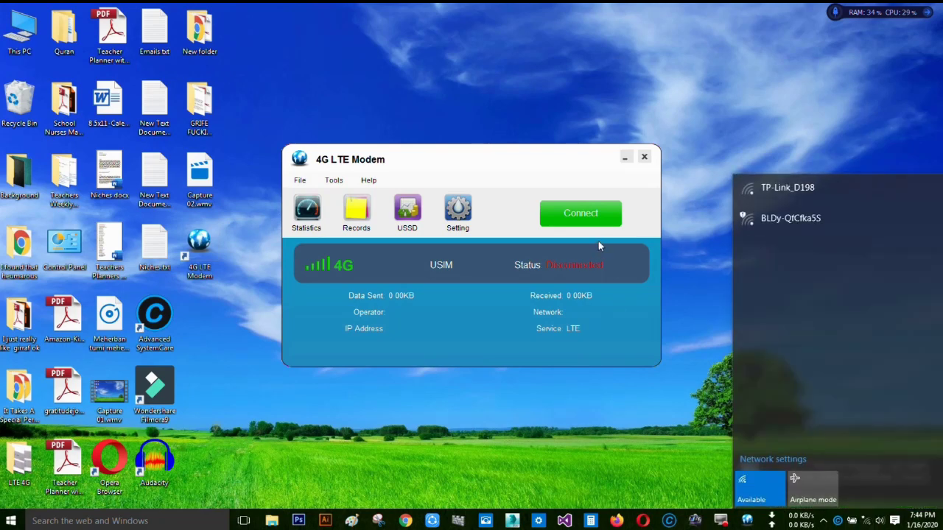
click(713, 435)
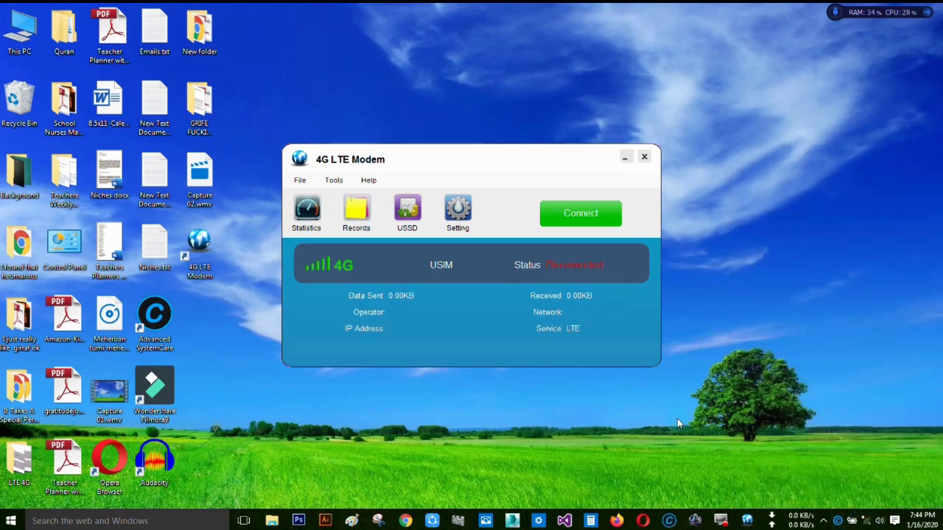
right_click(733, 236)
click(779, 303)
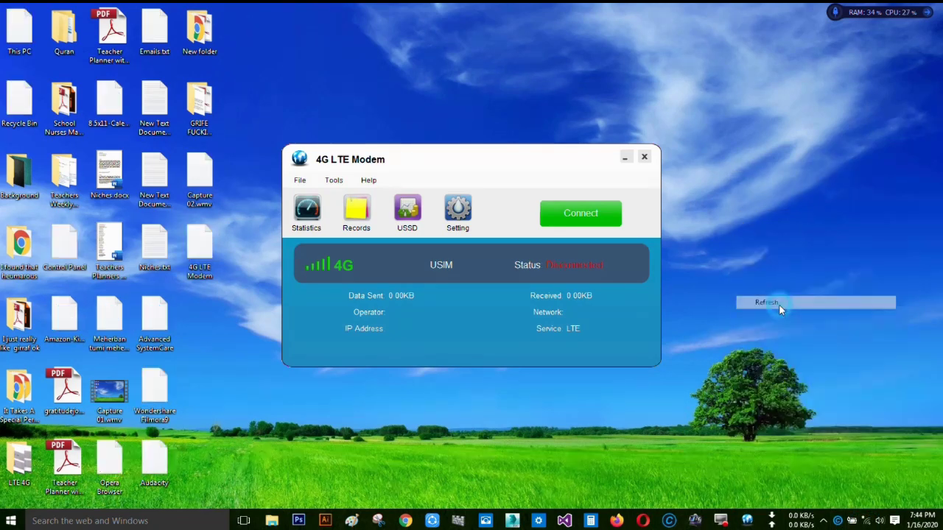
click(593, 216)
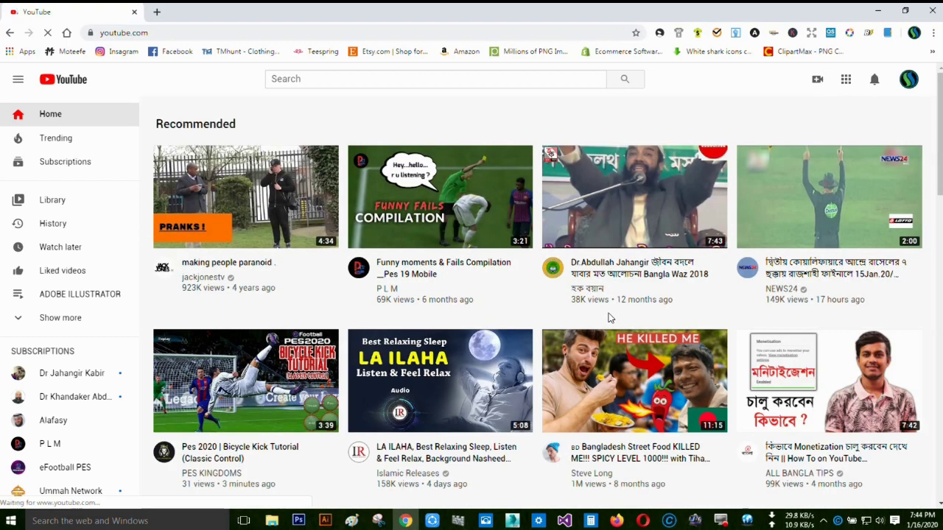
- Scroll through the loaded YouTube home page, then close the Chrome window
scroll(608, 318, down, 8)
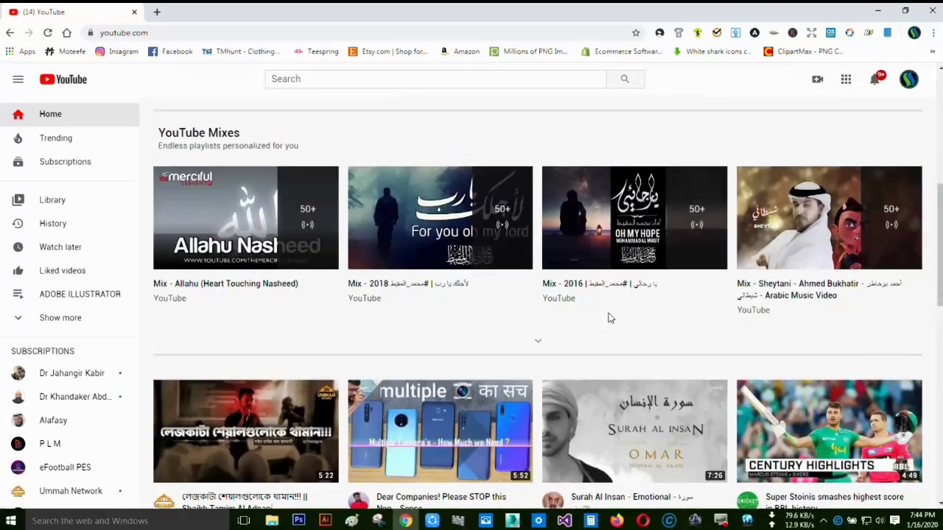
scroll(609, 318, down, 7)
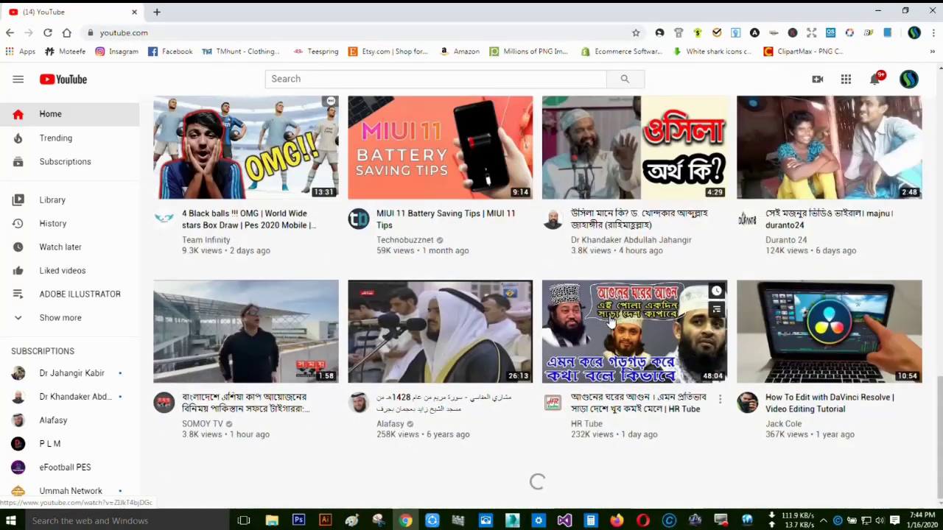
scroll(608, 318, up, 5)
scroll(608, 318, up, 8)
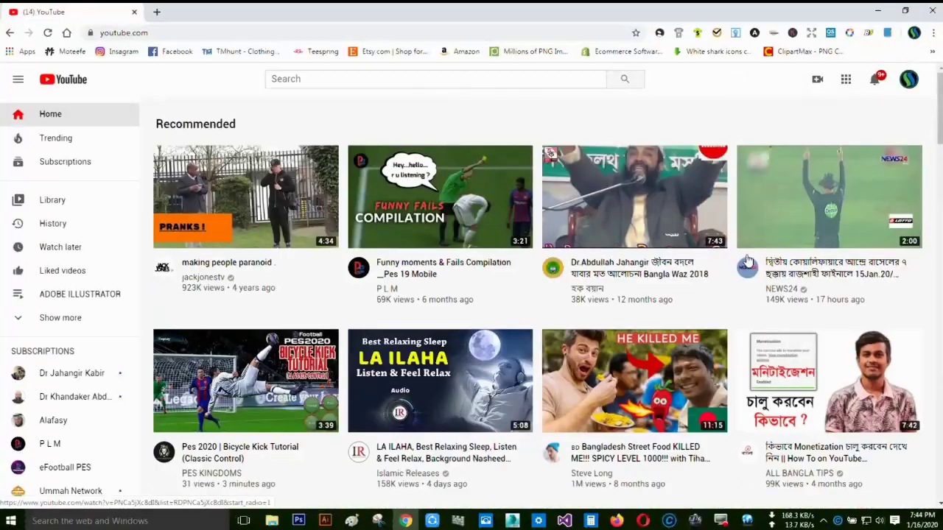
click(925, 11)
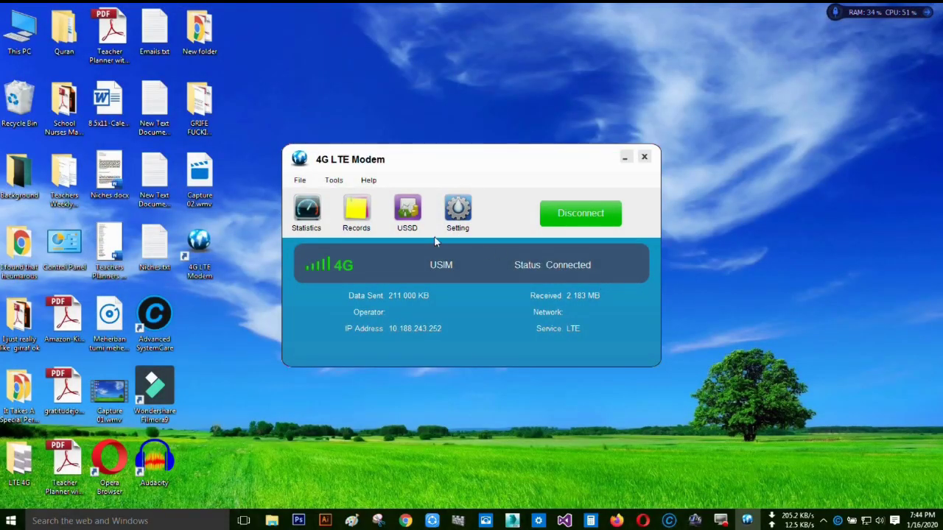
- Disconnect the modem and open its Setting window on the Network page
click(592, 225)
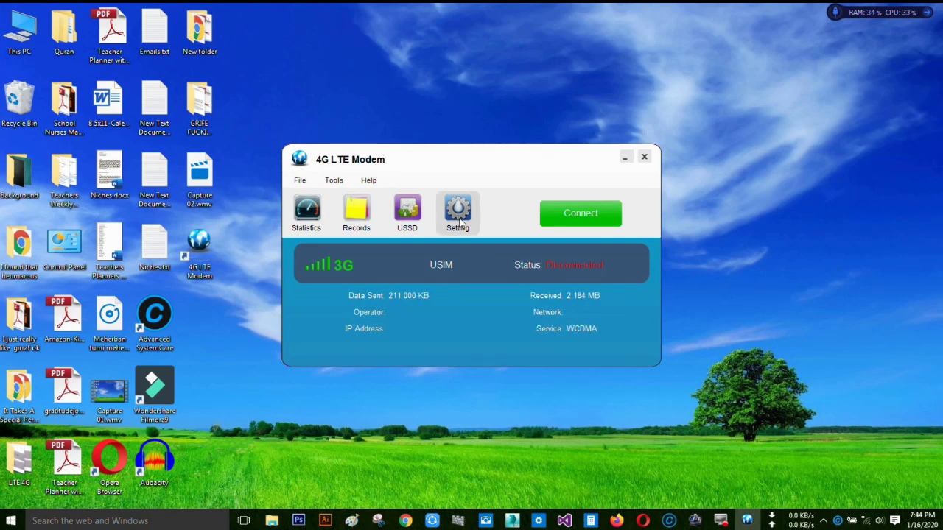
click(458, 215)
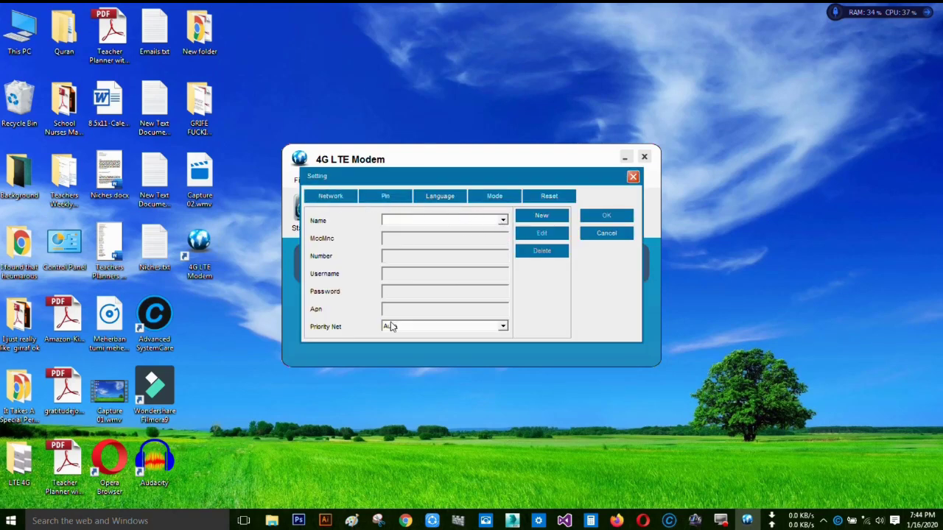
- Add a profile named 'Airtel Bangladesh' with number '*99#' and APN 'internet', and save it
click(543, 216)
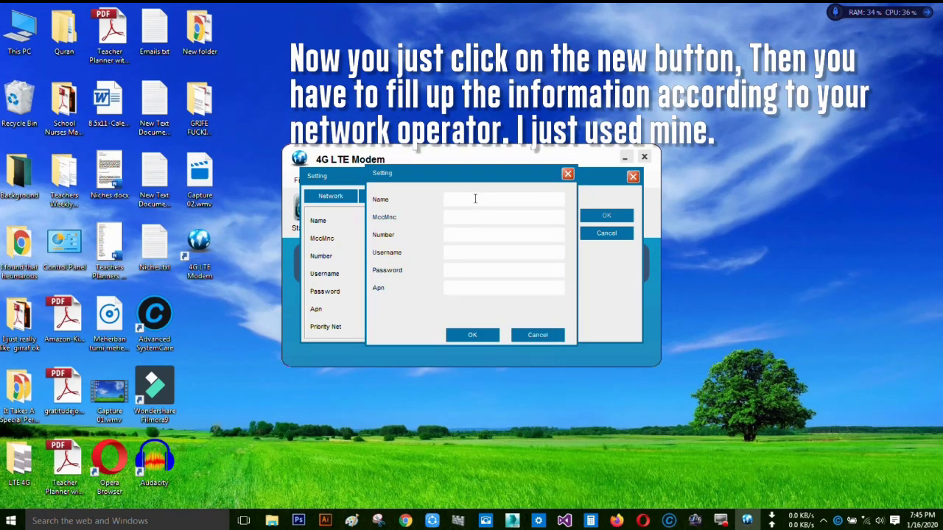
text(Airtel Bangladesh)
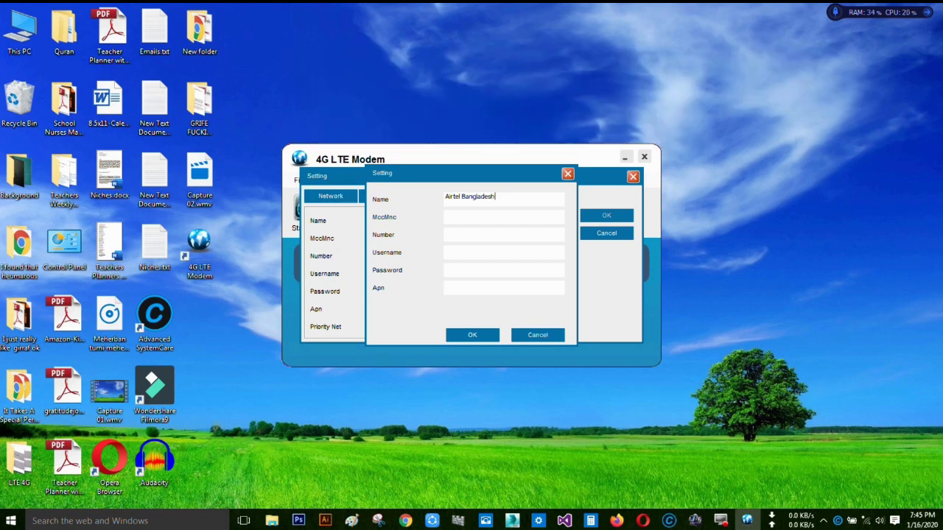
click(478, 236)
text(*99#)
double_click(475, 235)
click(466, 255)
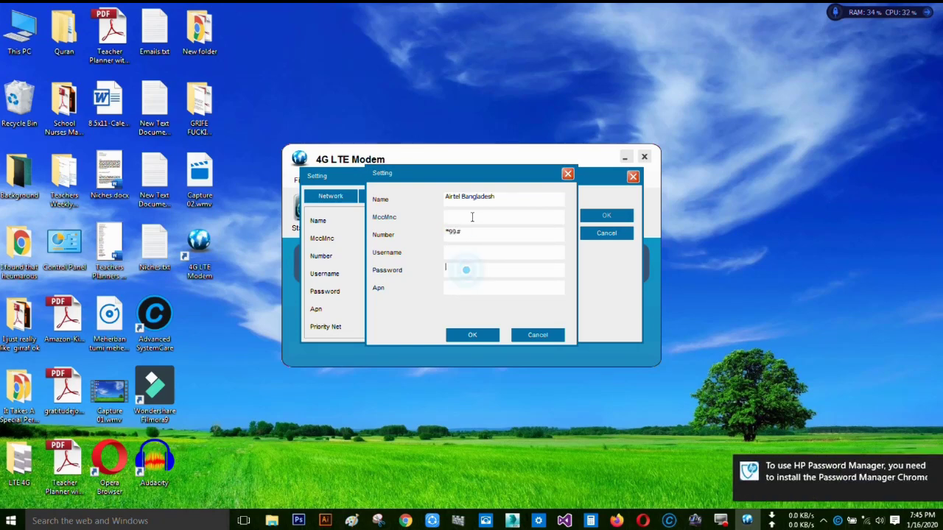
click(480, 290)
text(internet)
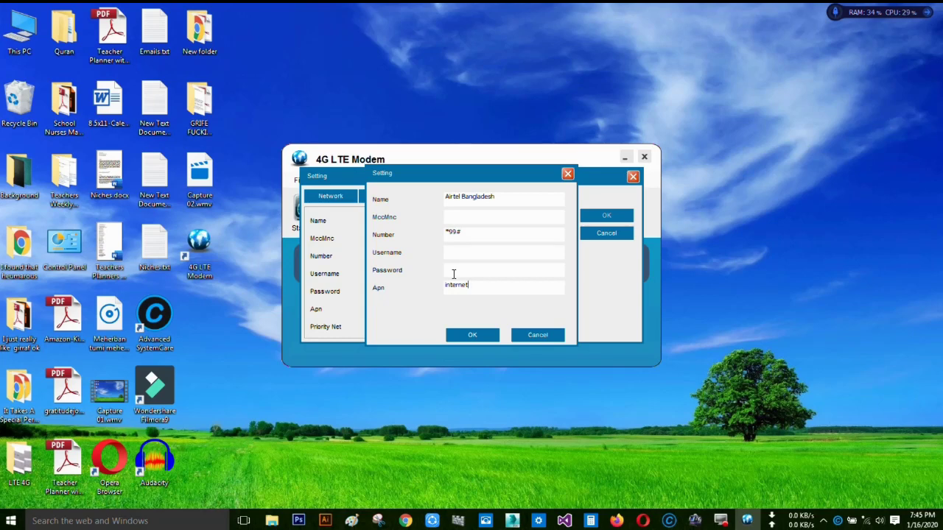
click(476, 338)
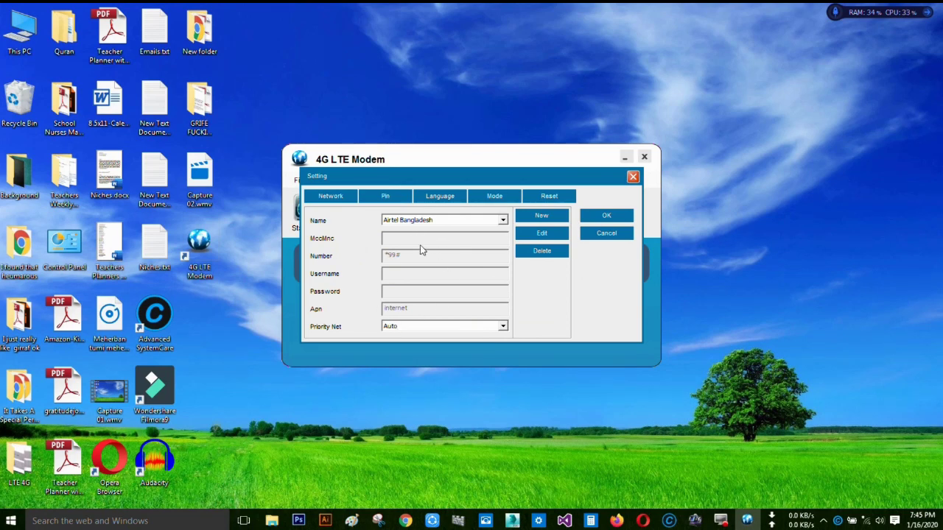
- Keep Priority Net on Auto and apply, then reopen Settings to verify and cancel
click(432, 329)
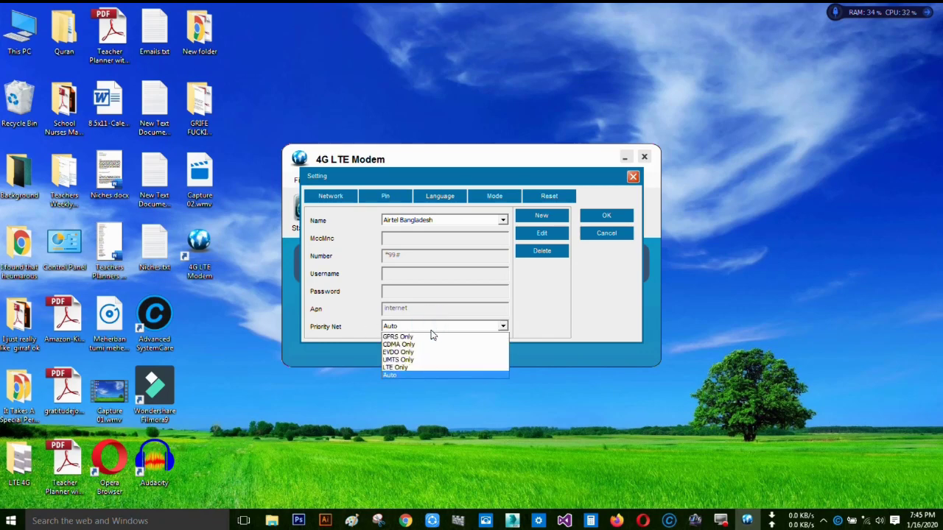
click(427, 375)
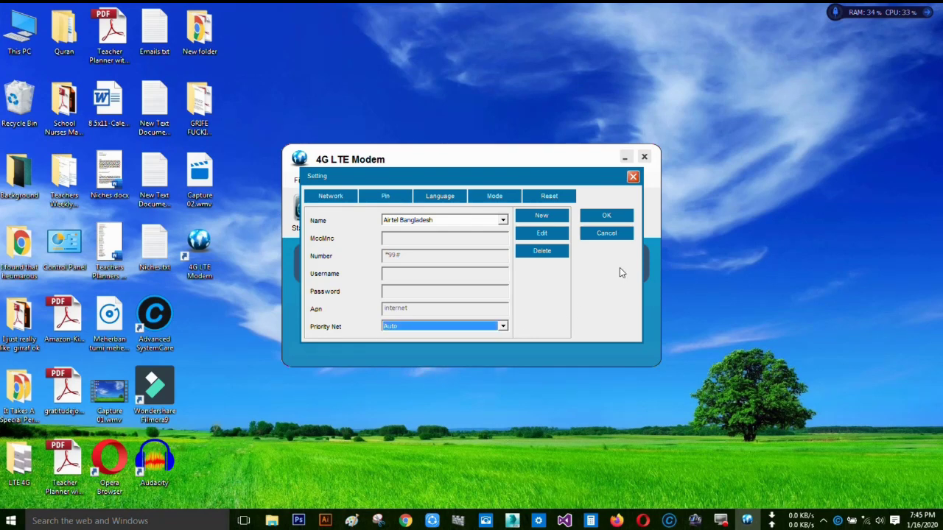
click(598, 220)
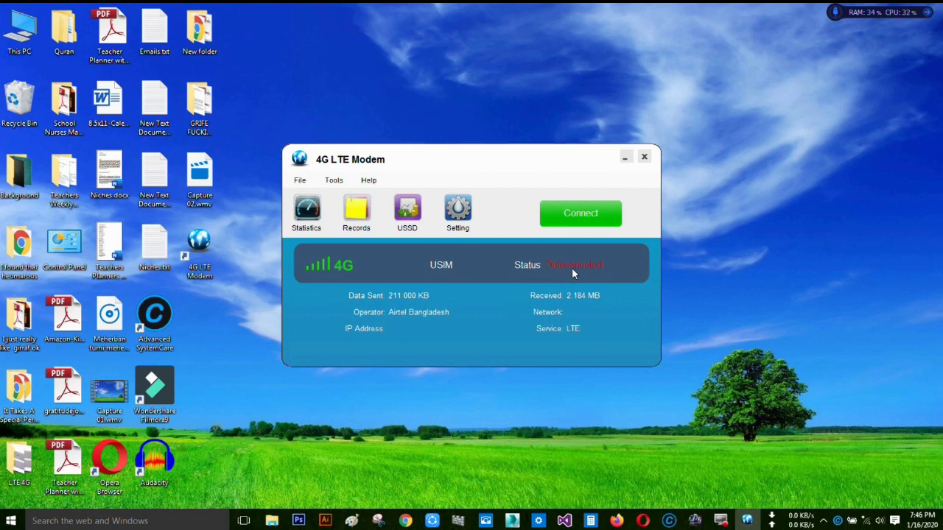
click(461, 228)
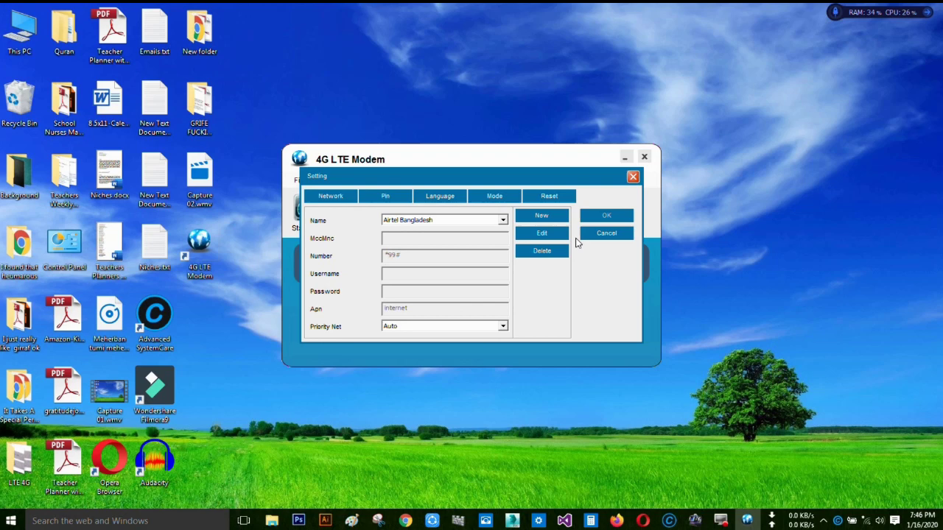
click(605, 236)
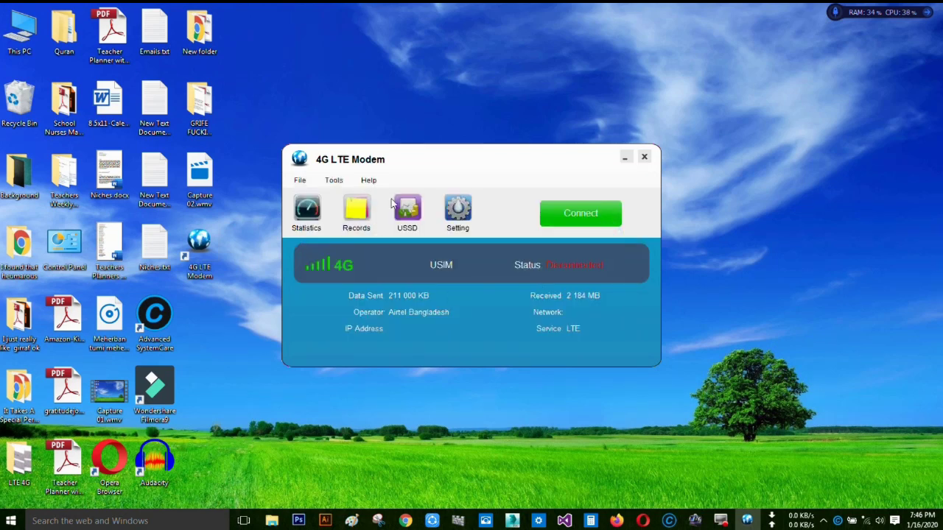
- Connect the modem over LTE using the Airtel Bangladesh profile
click(595, 216)
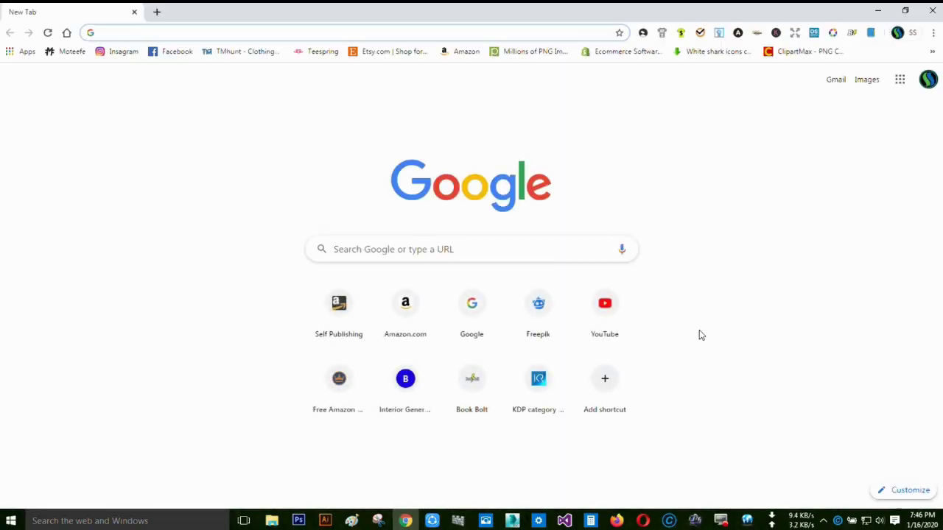
- Load YouTube from the new-tab shortcut and scroll its home page to confirm the internet works
click(609, 312)
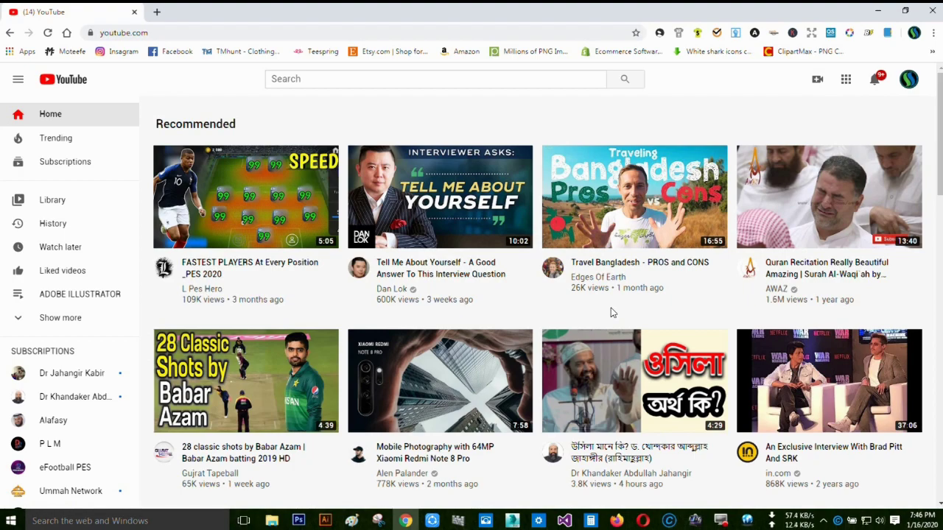
scroll(611, 312, down, 5)
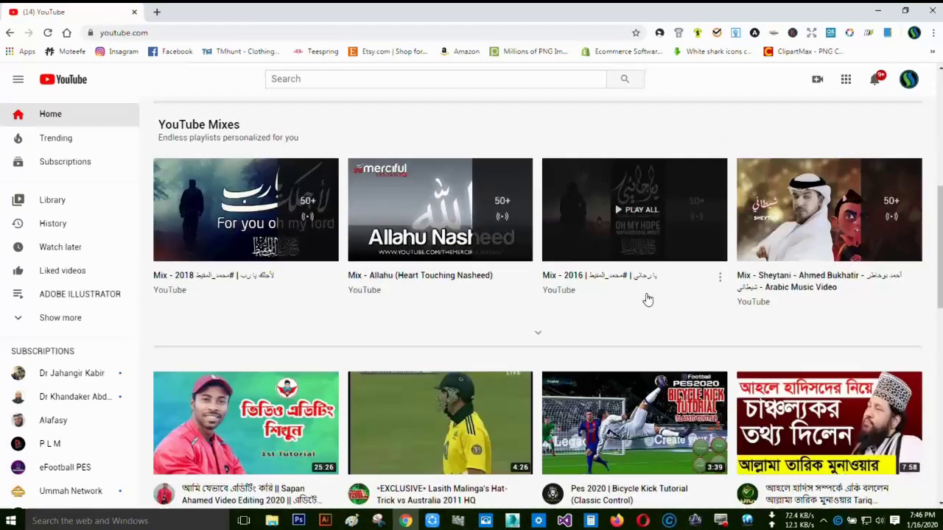
scroll(646, 299, up, 5)
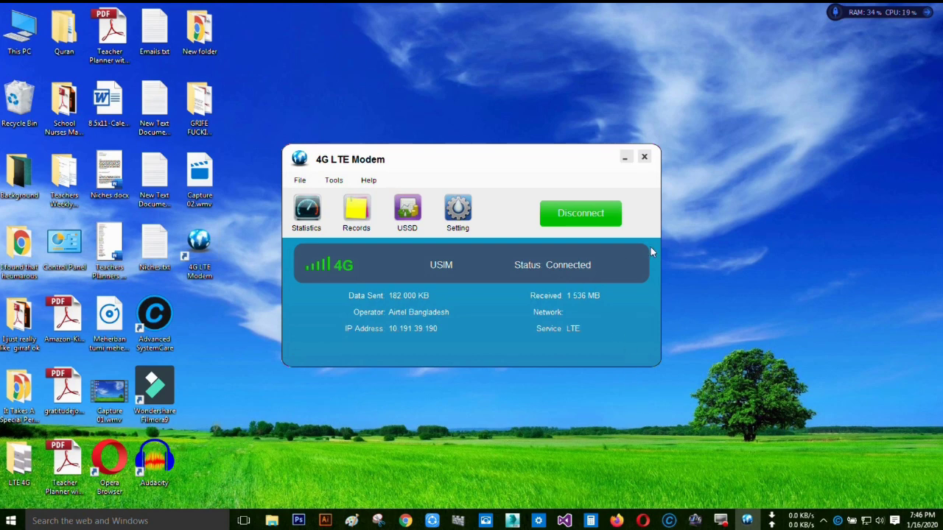
right_click(721, 222)
click(761, 289)
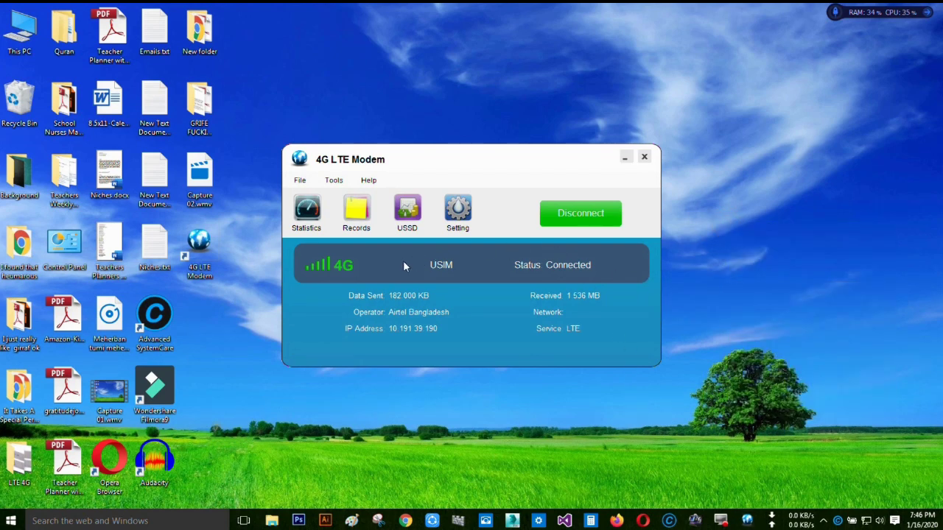
click(199, 246)
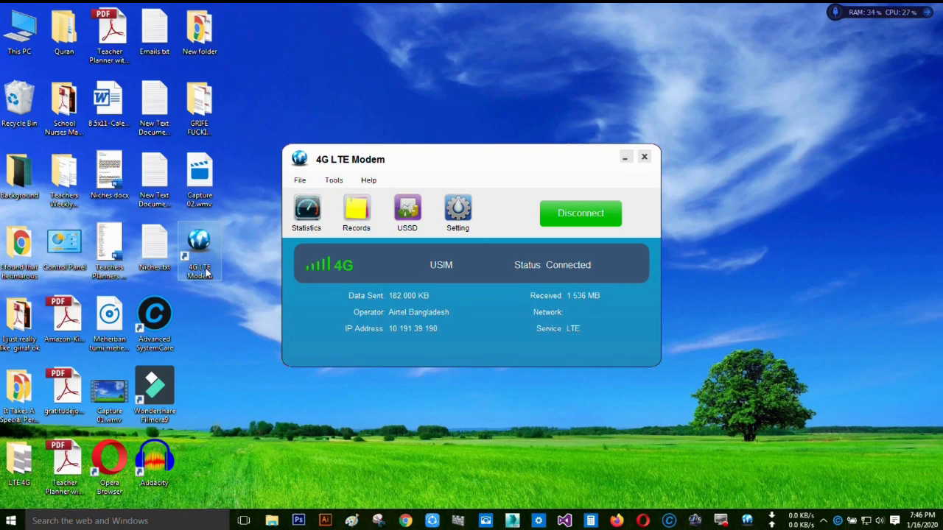